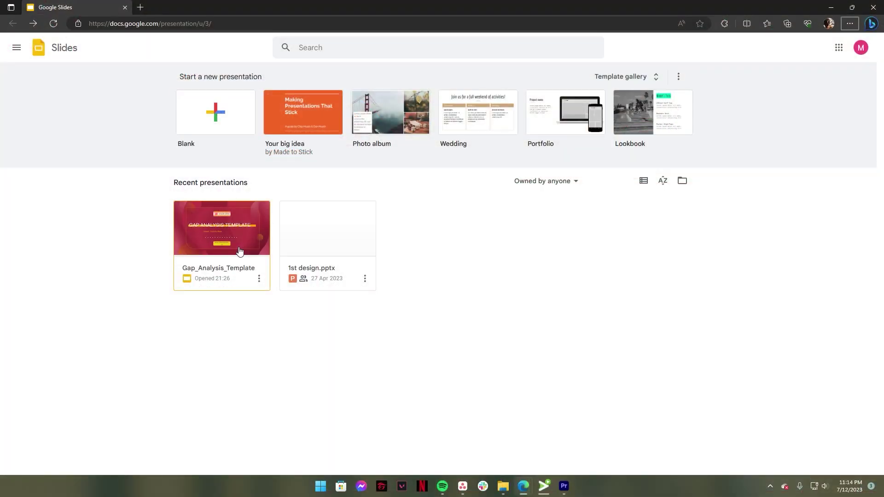
Open Gap_Analysis_Template and zoom the title slide to 200% via View > Zoom
{"action": "left_click", "coordinate": [239, 251]}
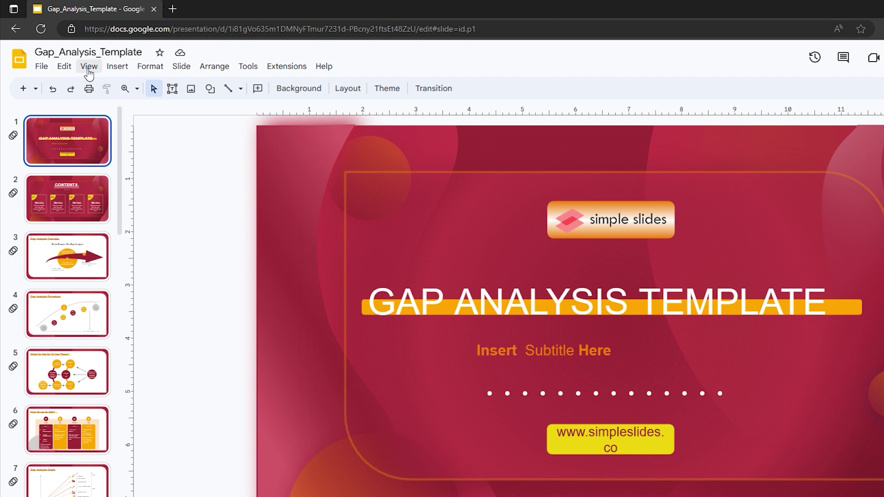
{"action": "left_click", "coordinate": [89, 67]}
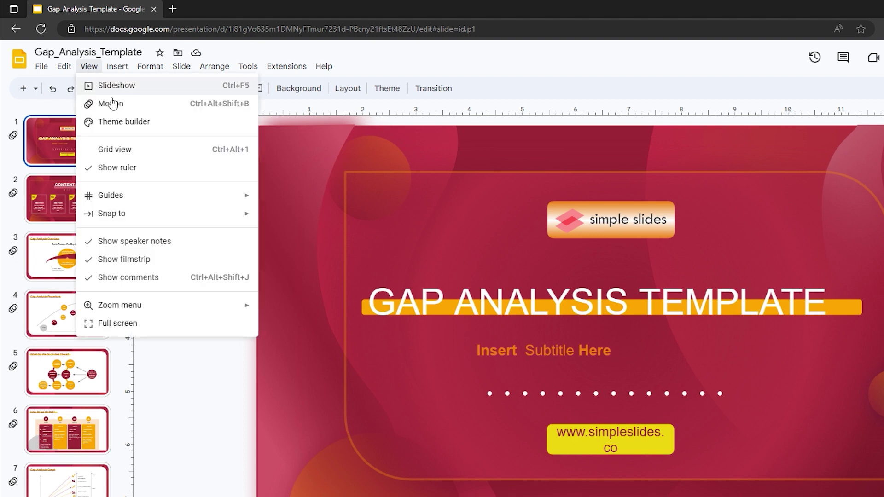
{"action": "mouse_move", "coordinate": [120, 305]}
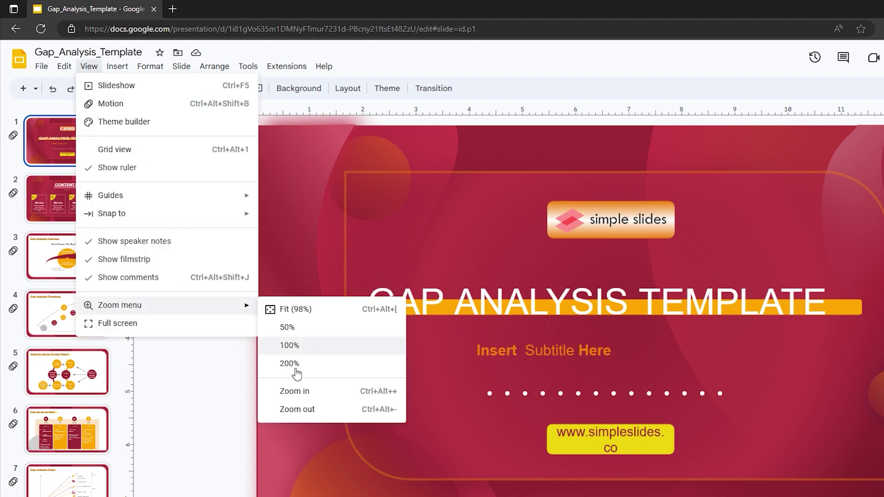
{"action": "left_click", "coordinate": [308, 392]}
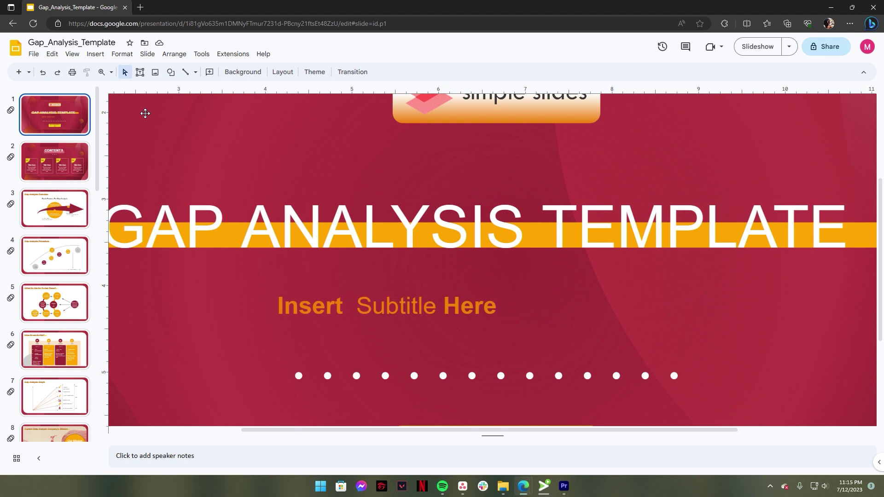
Bring the zoom choices back with Alt+V and fit the whole slide into view
{"action": "key", "text": "alt+v"}
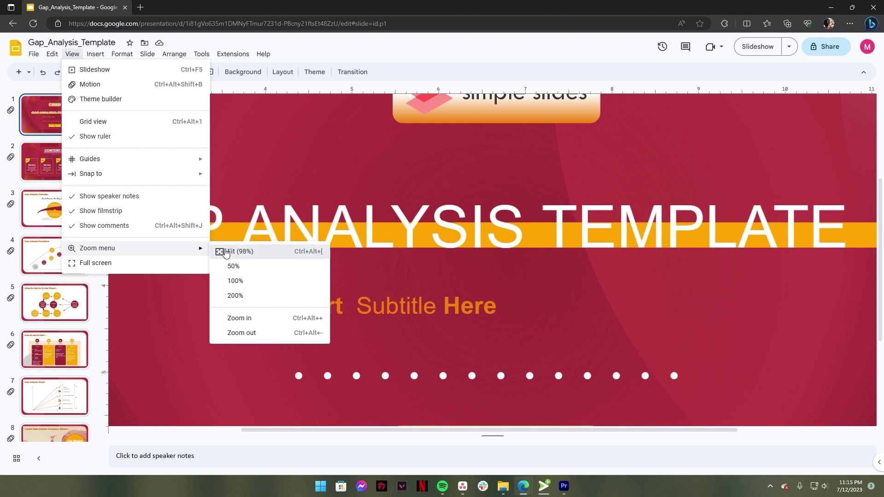
{"action": "left_click", "coordinate": [224, 253]}
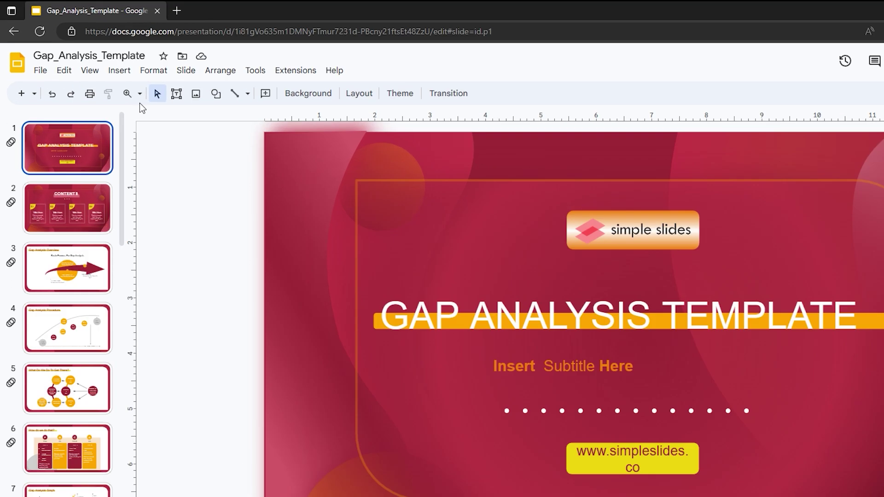
Zoom in on the title slide from the toolbar zoom dropdown
{"action": "left_click", "coordinate": [139, 94]}
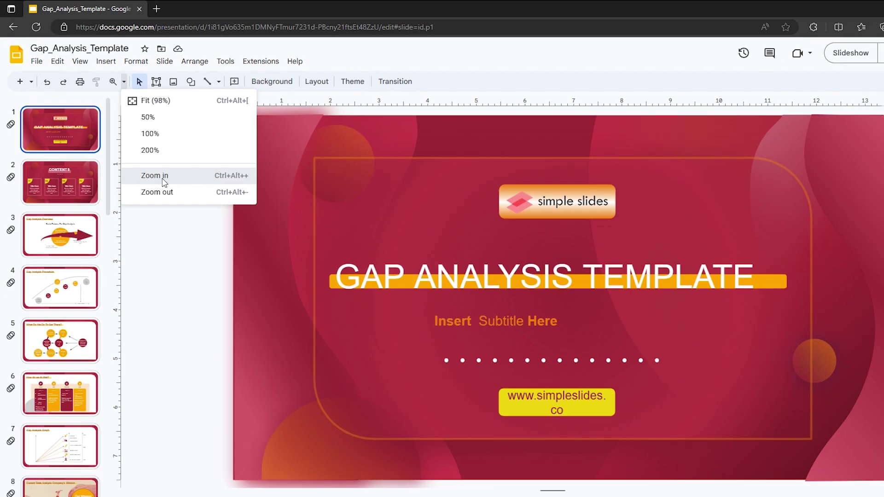
{"action": "left_click", "coordinate": [184, 209]}
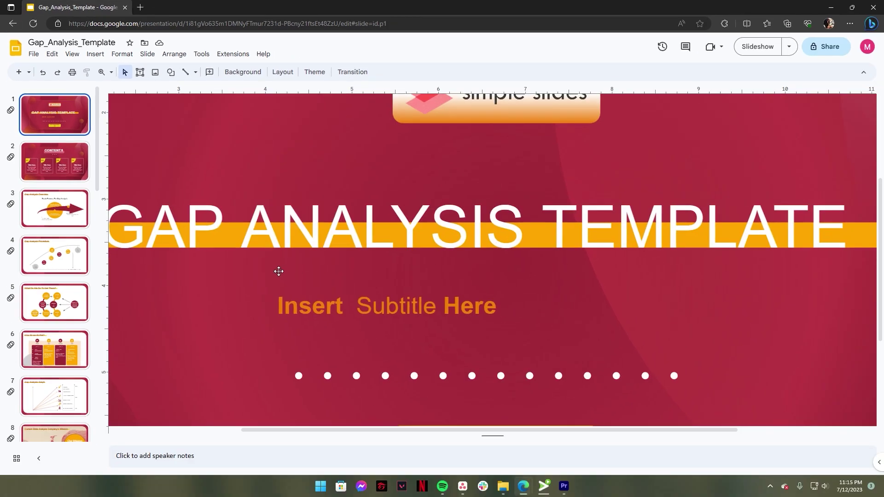